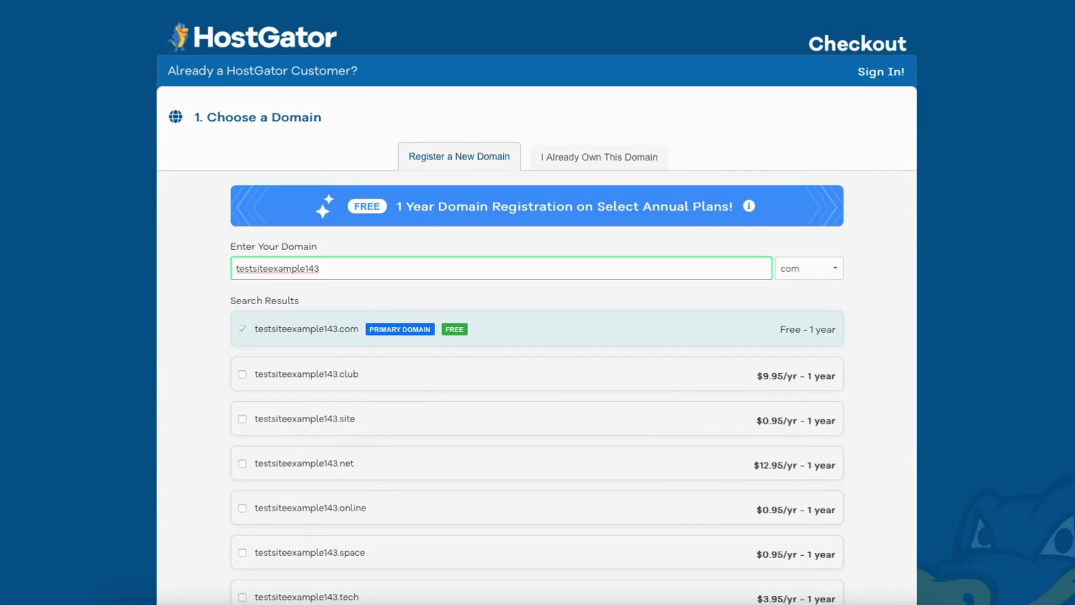
- Replace the SNAPPY coupon code with CUPID60 and validate it, bringing Hatchling to $3.89/mo
scroll(722, 200, "down", 15)
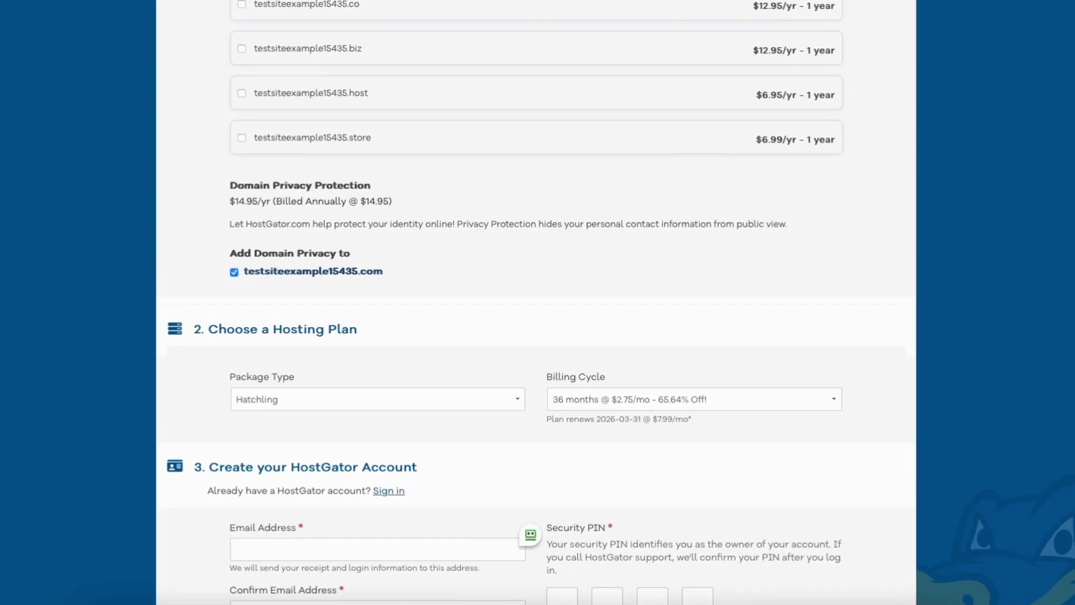
scroll(536, 302, "down", 20)
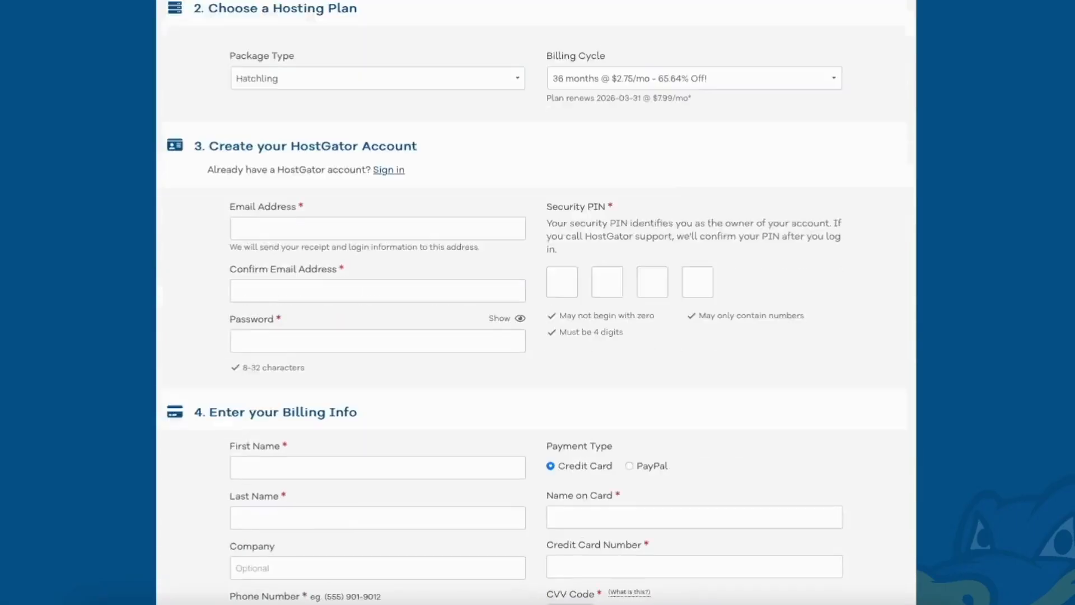
scroll(535, 303, "down", 5)
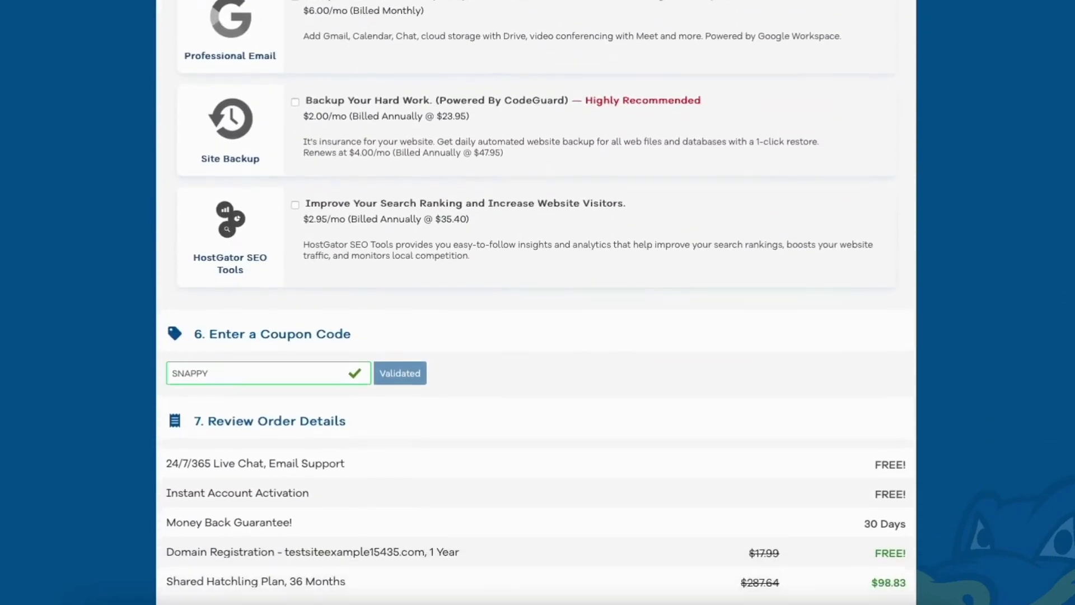
left_click_drag(213, 310, 161, 291)
key("BackSpace")
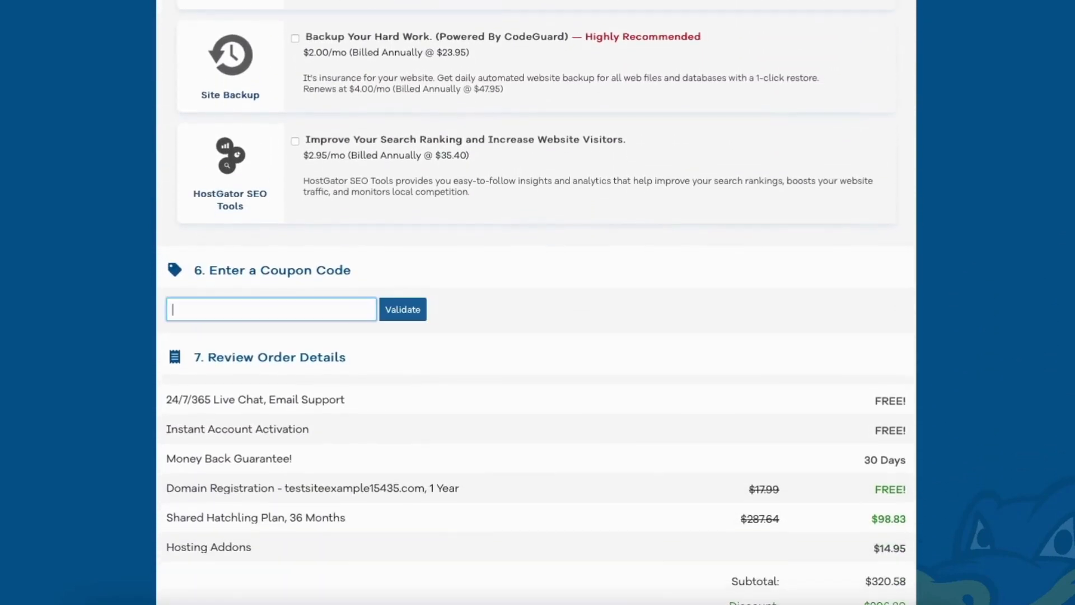
type("CUPID60")
left_click(404, 312)
scroll(1073, 280, "up", 20)
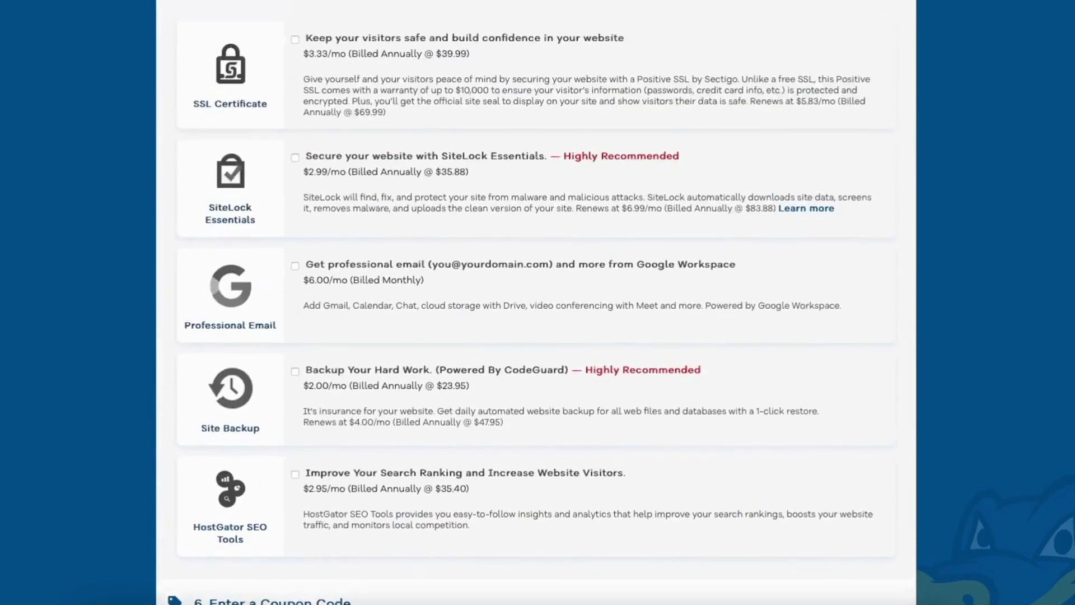
scroll(1073, 281, "up", 8)
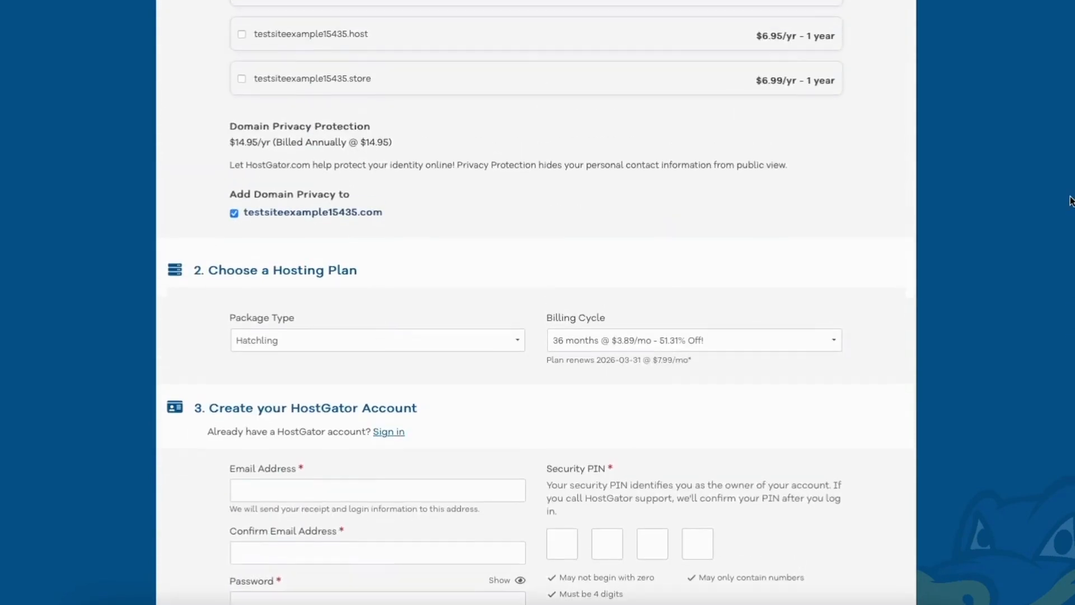
- Change the Hatchling billing cycle to 12 months at $2.71/mo
left_click(716, 339)
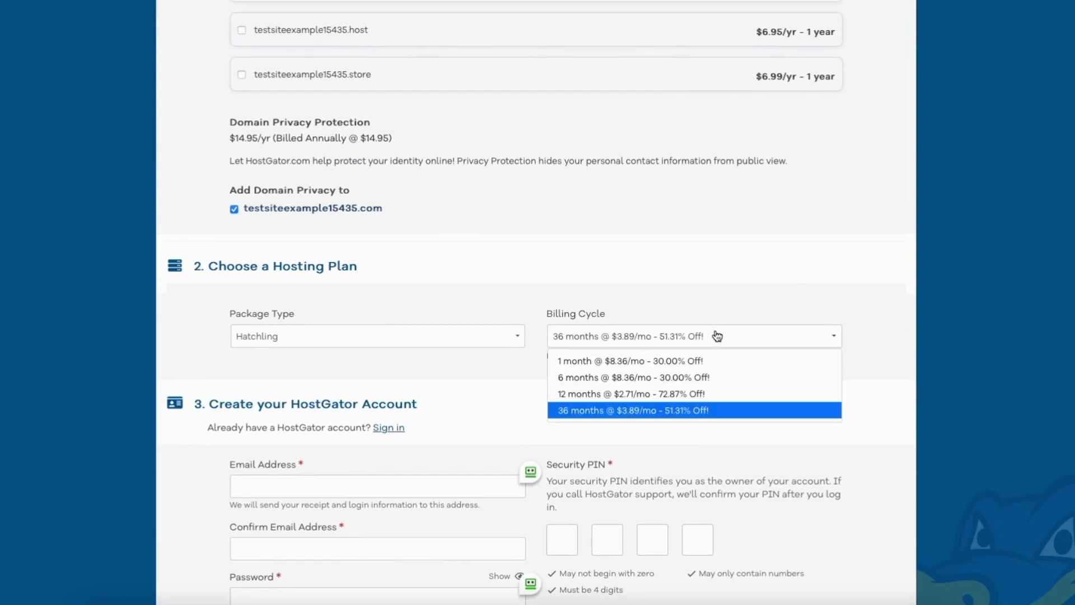
left_click(649, 394)
scroll(649, 398, "down", 4)
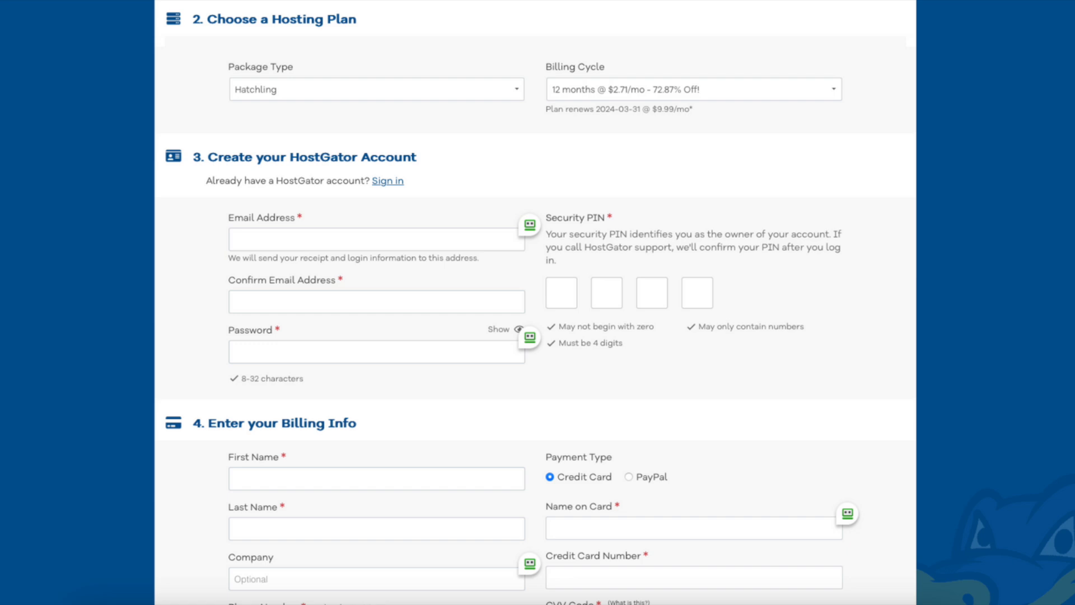
scroll(535, 302, "down", 6)
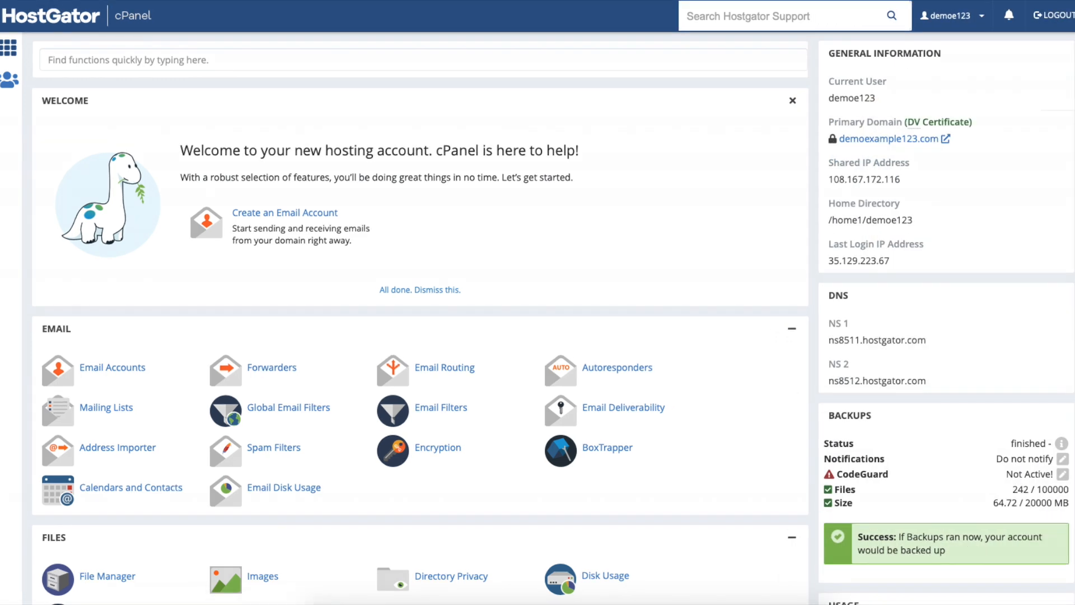
- Launch WordPress Manager by Softaculous from cPanel's Software section
scroll(420, 313, "down", 8)
scroll(601, 339, "down", 9)
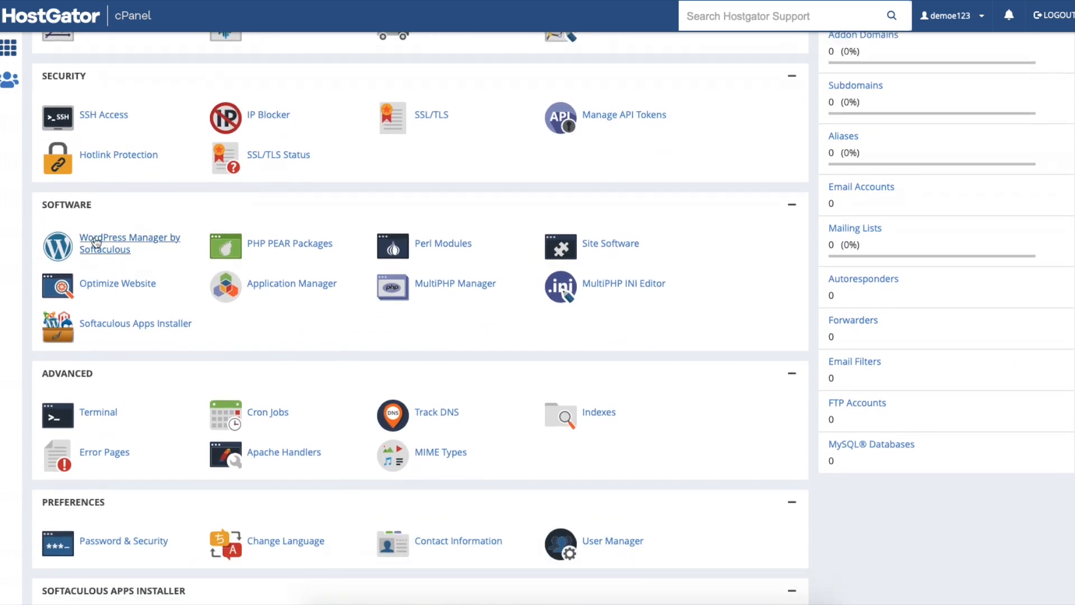
left_click(96, 242)
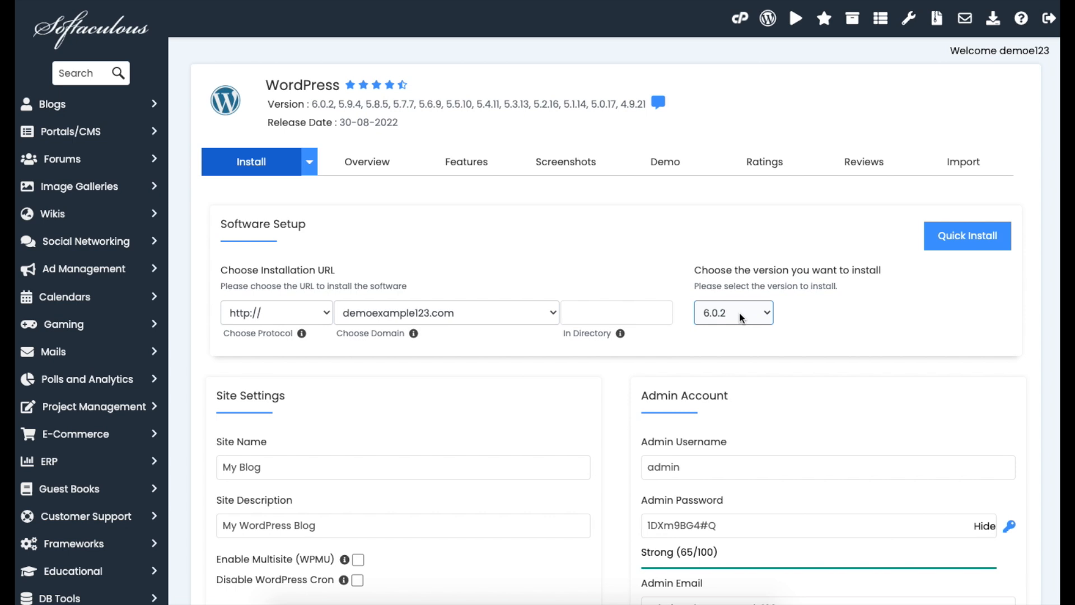
scroll(740, 313, "down", 3)
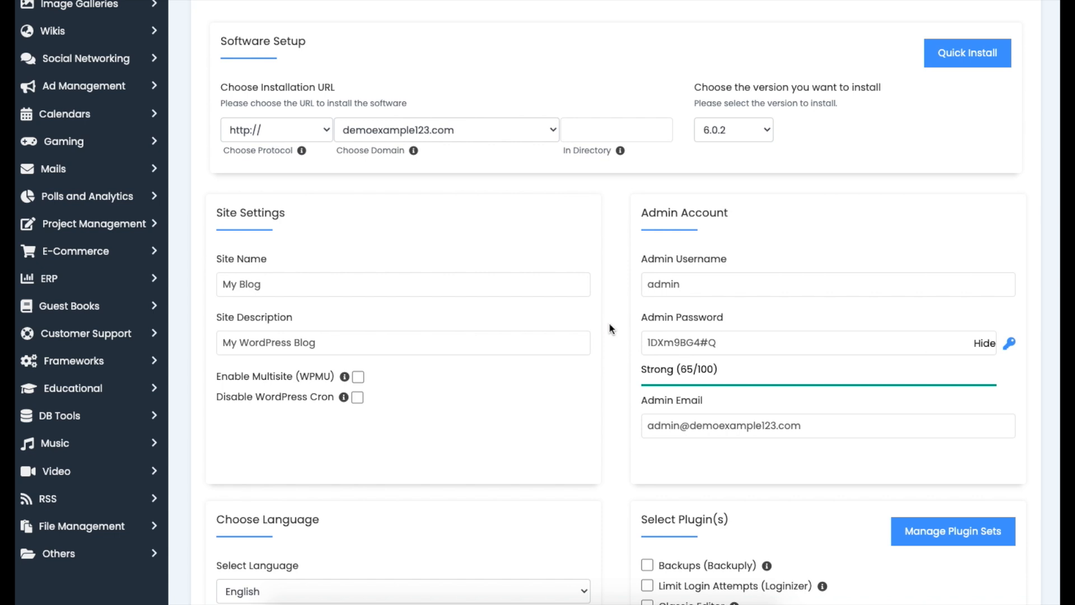
left_click(694, 284)
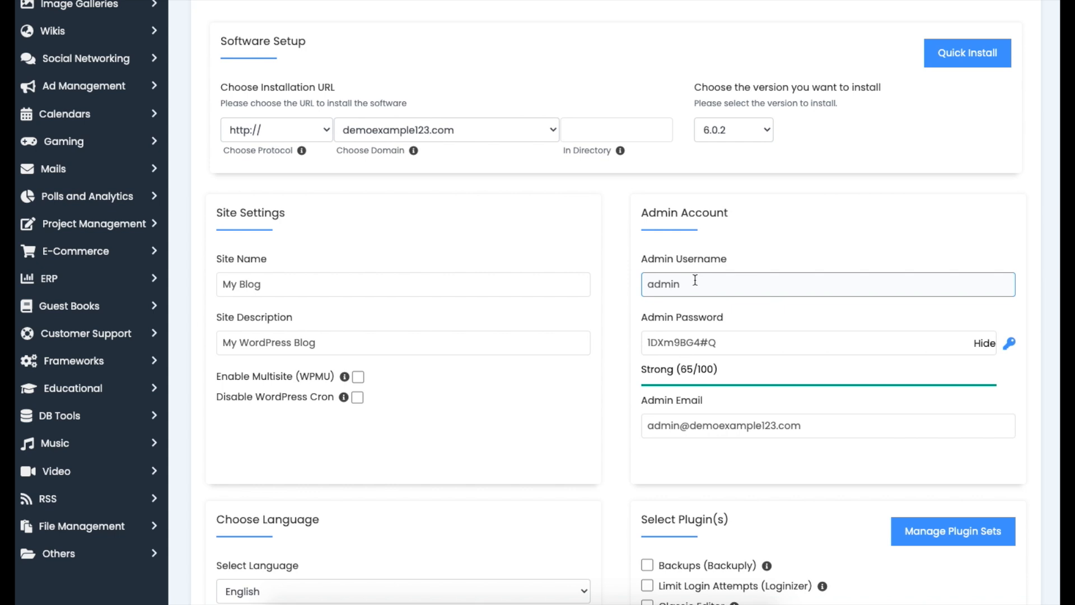
left_click(728, 339)
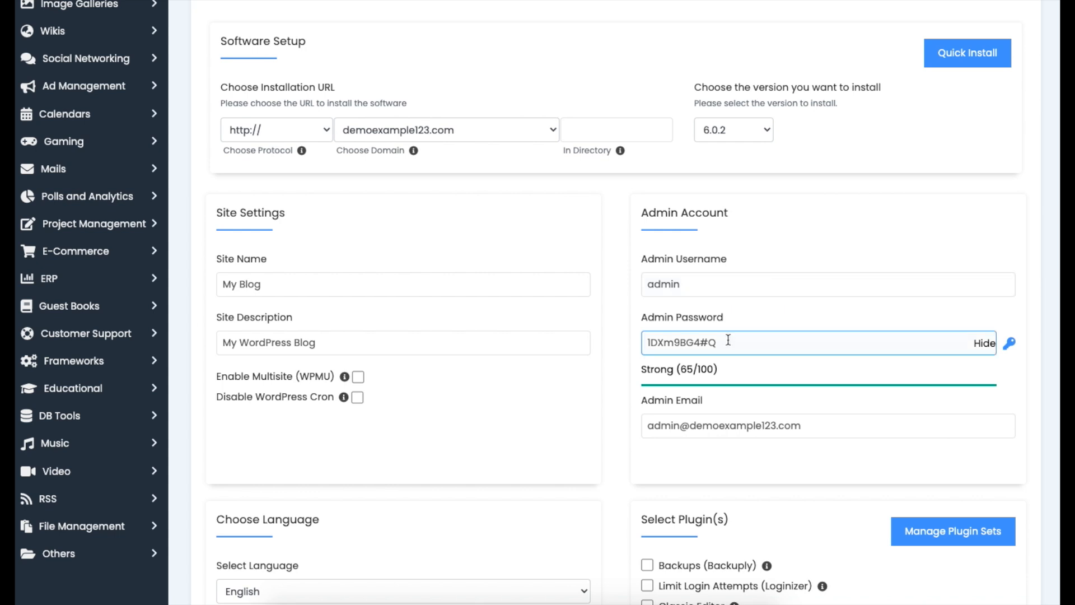
left_click(747, 420)
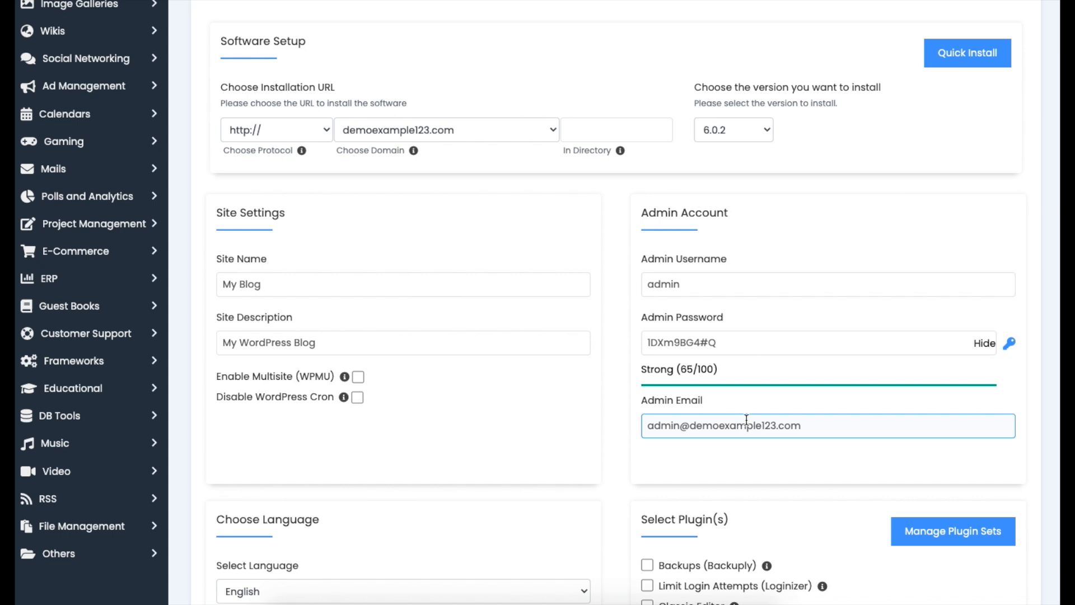
scroll(964, 311, "down", 5)
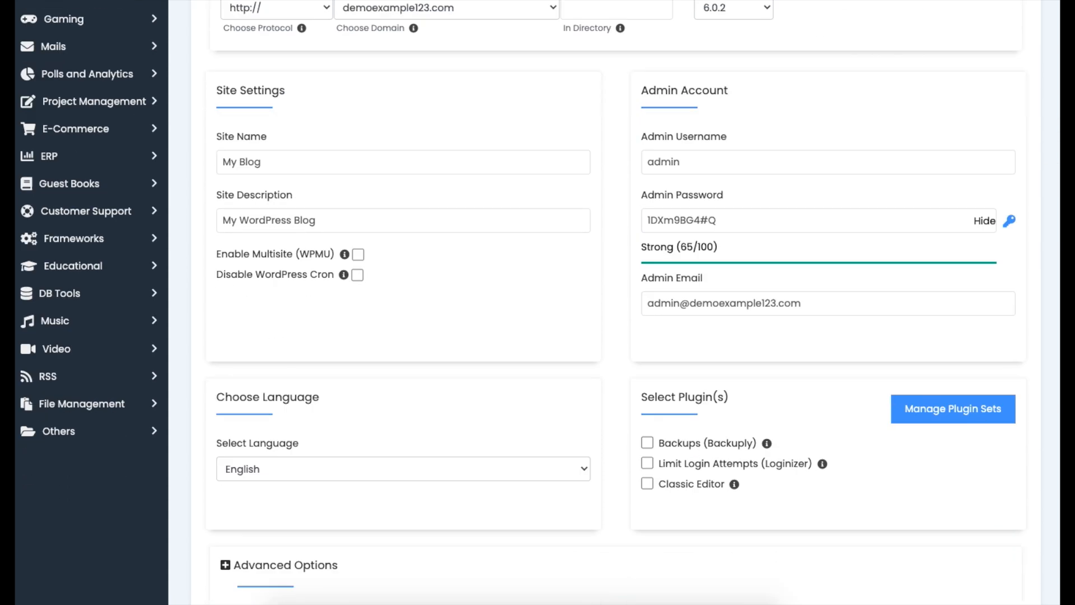
left_click(264, 222)
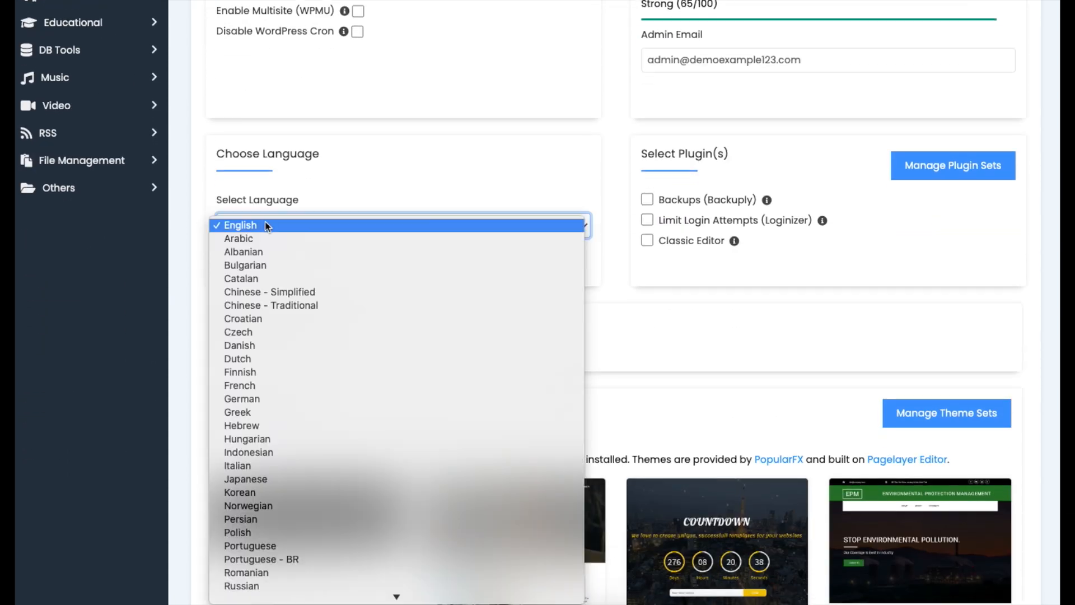
left_click(267, 225)
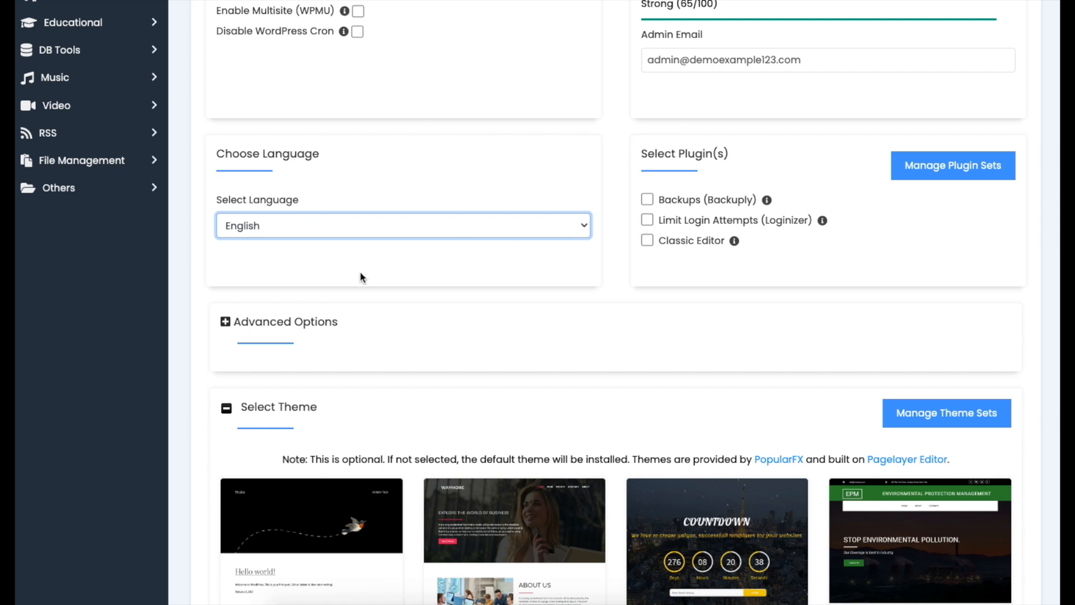
- Expand Advanced Options, browse the theme carousel, and install WordPress on demoexample123.com
left_click(249, 322)
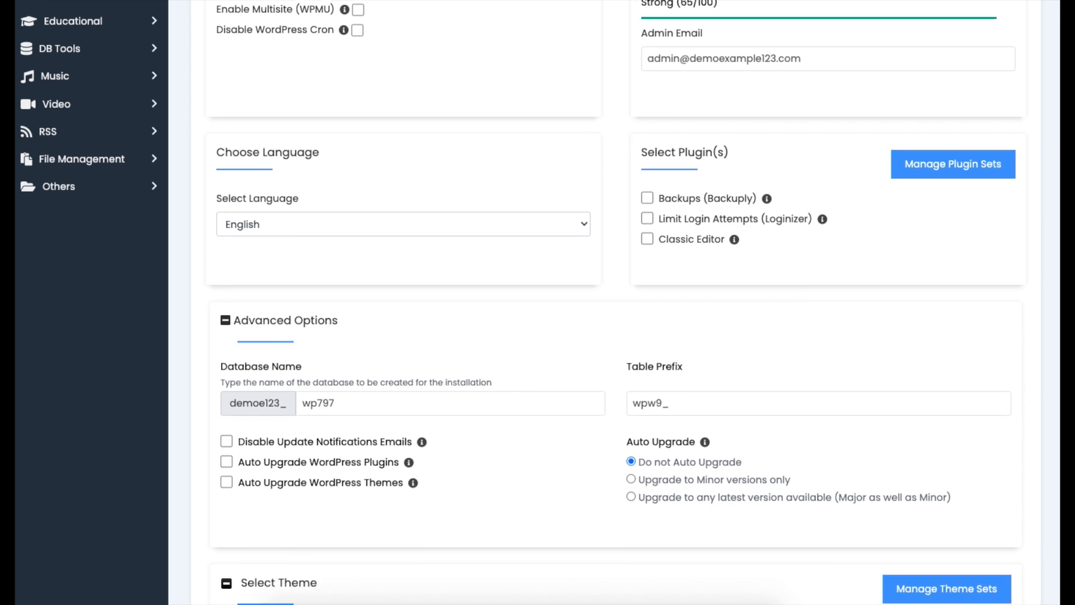
scroll(537, 303, "down", 5)
scroll(616, 302, "down", 2)
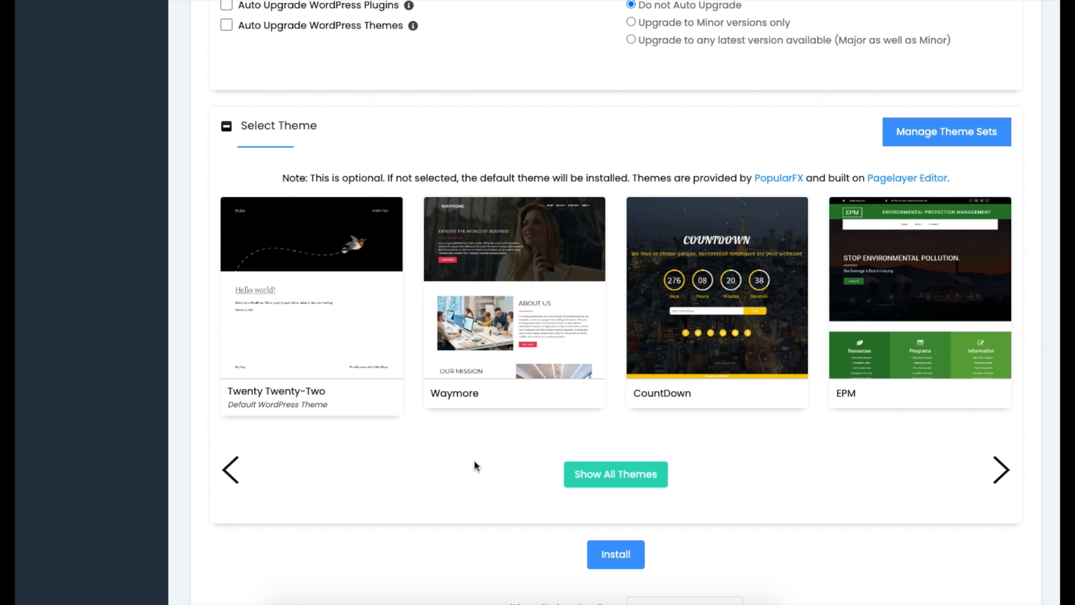
left_click(1001, 471)
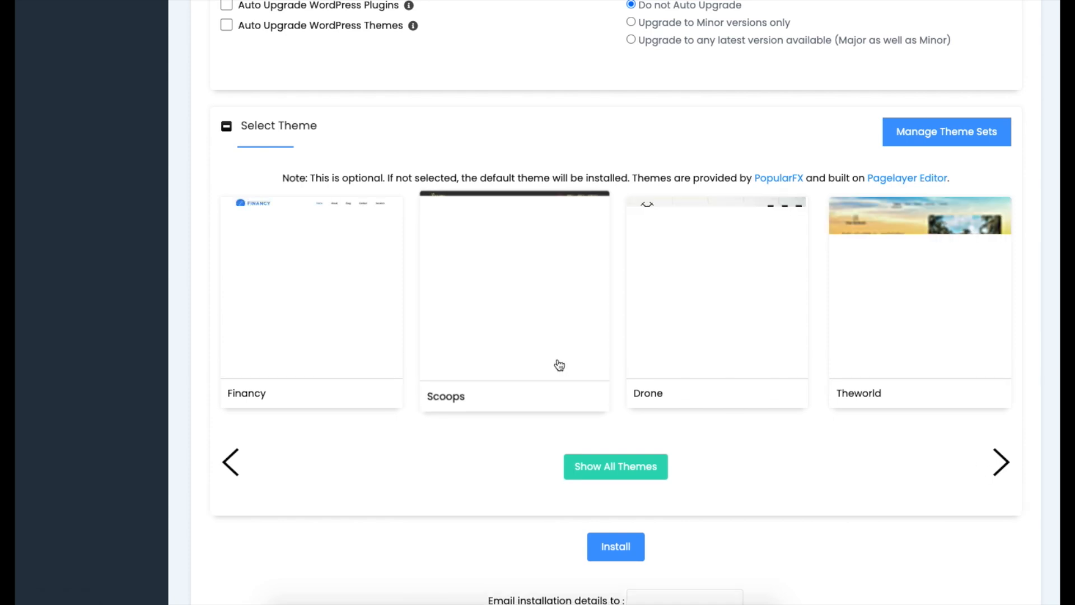
left_click(607, 548)
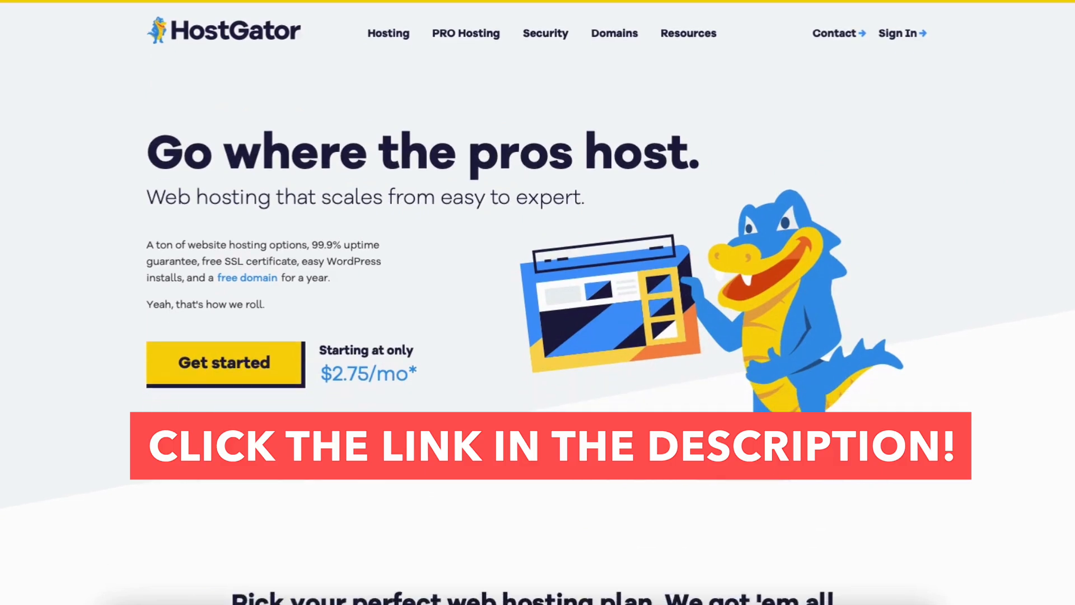
scroll(537, 303, "down", 7)
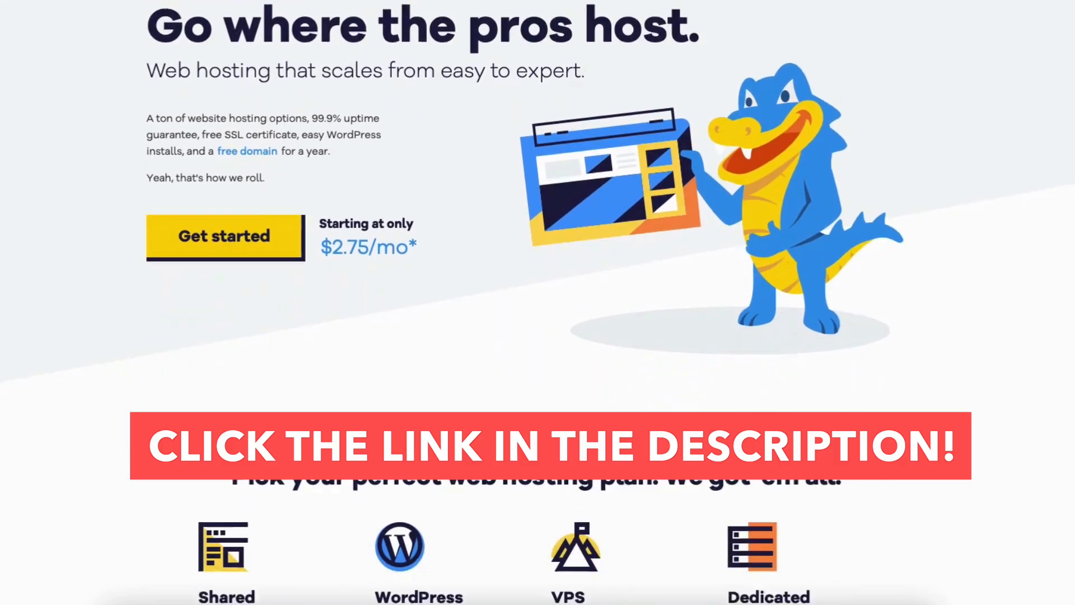
scroll(537, 303, "down", 10)
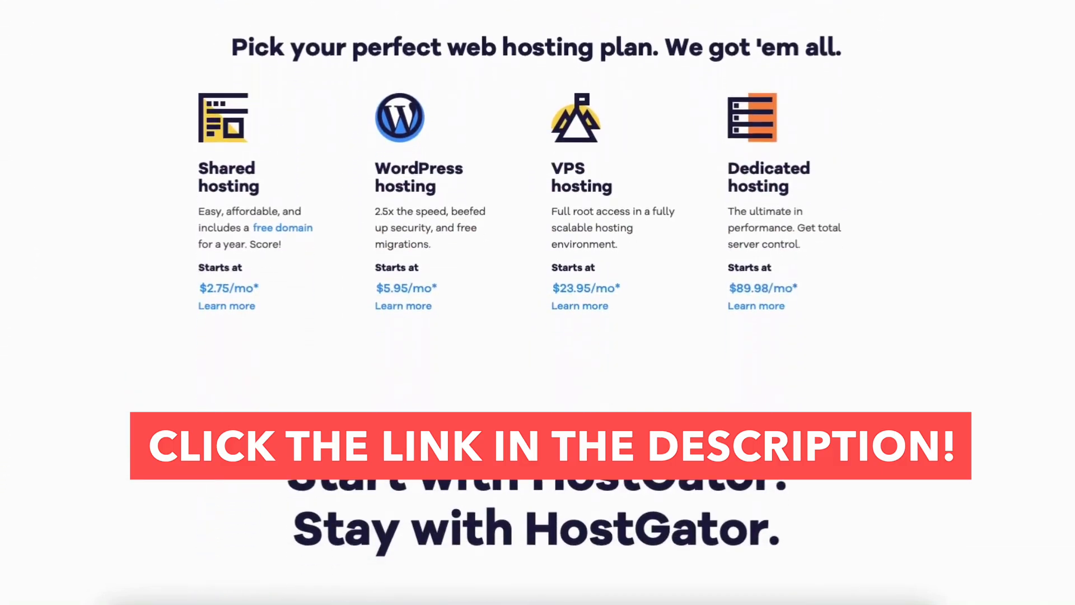
scroll(537, 302, "down", 8)
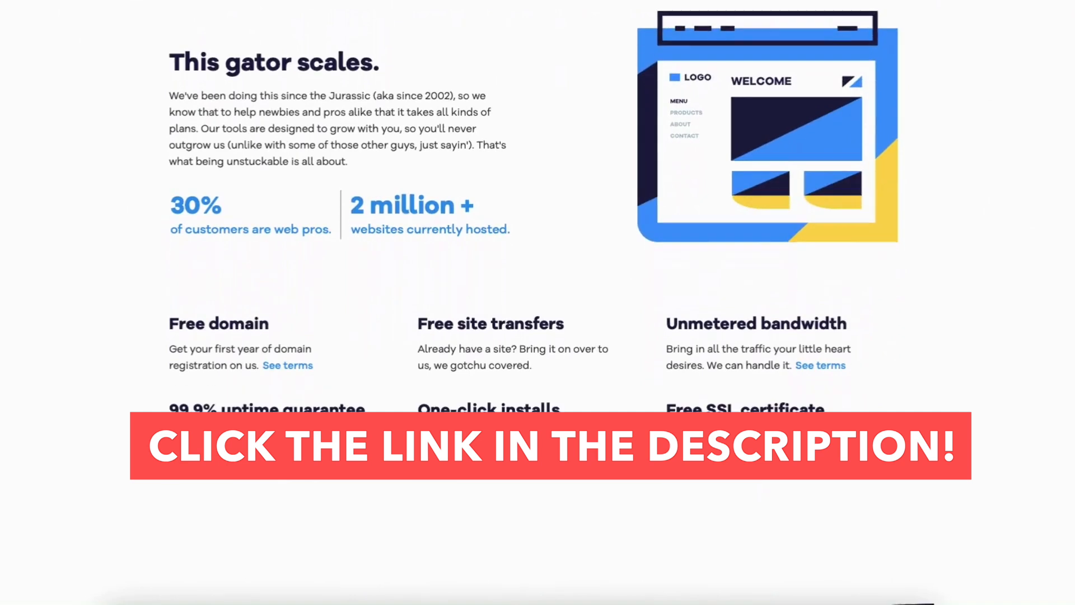
scroll(538, 302, "down", 6)
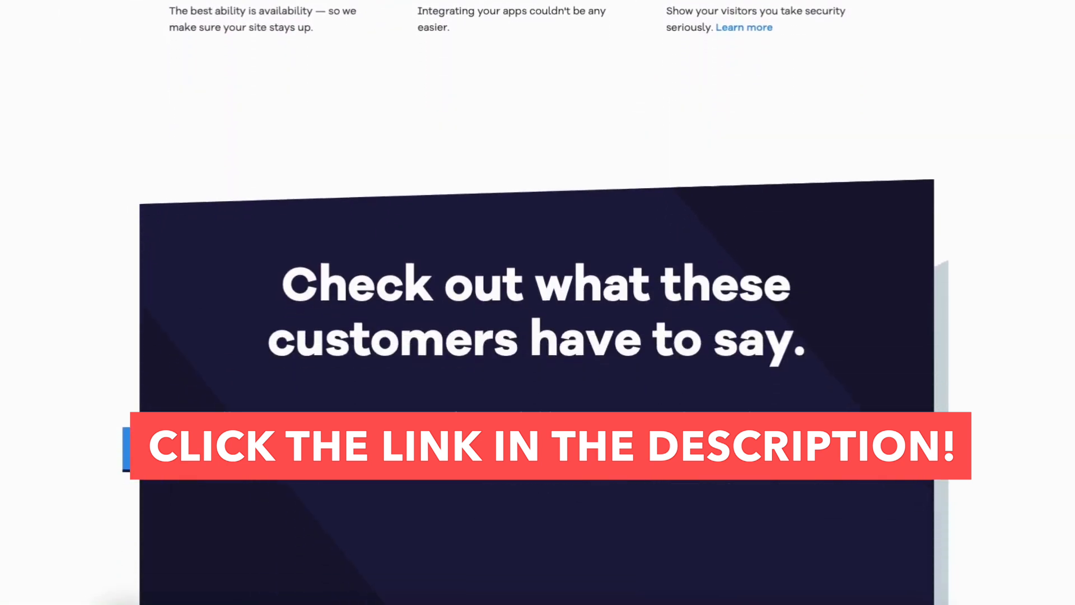
scroll(538, 303, "down", 5)
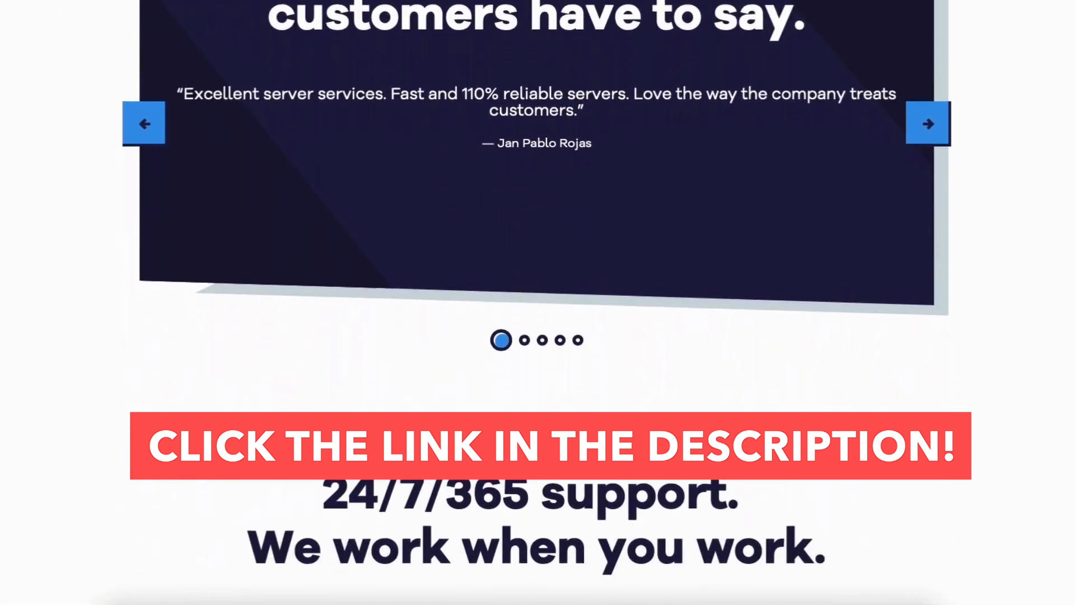